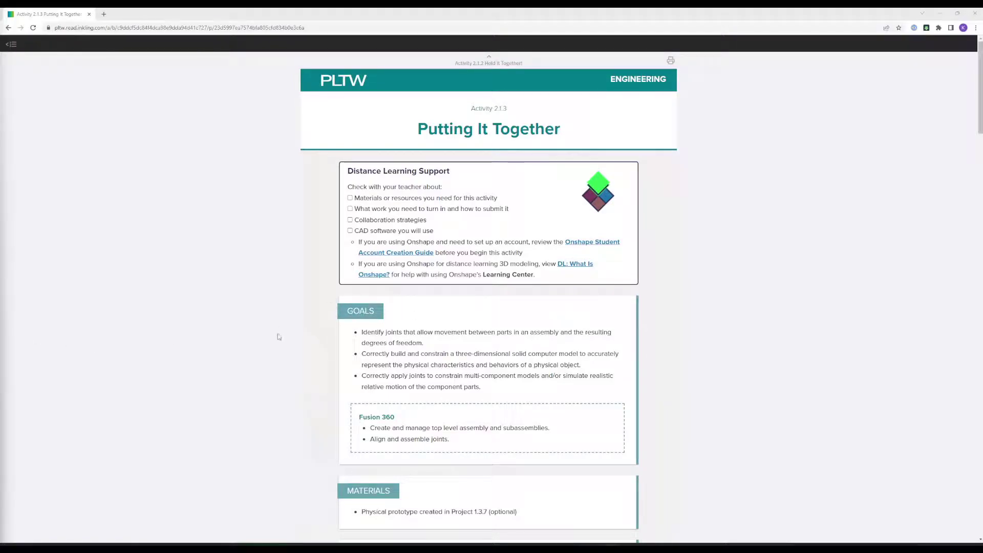
scroll(279, 336, down, 1)
scroll(279, 336, down, 2)
scroll(279, 337, down, 1)
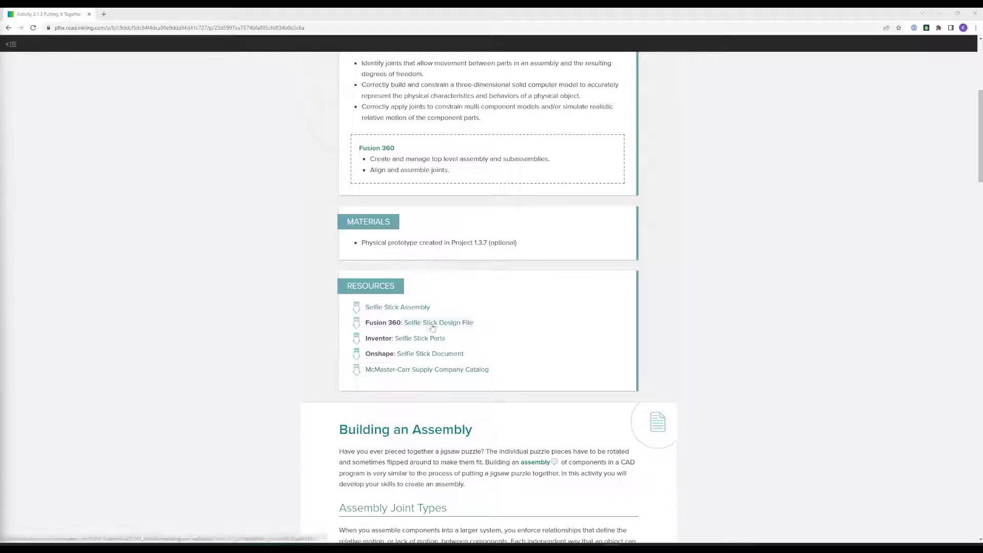
Download the 'Selfie Stick Design File' .f3d from the activity's Resources section
click(444, 325)
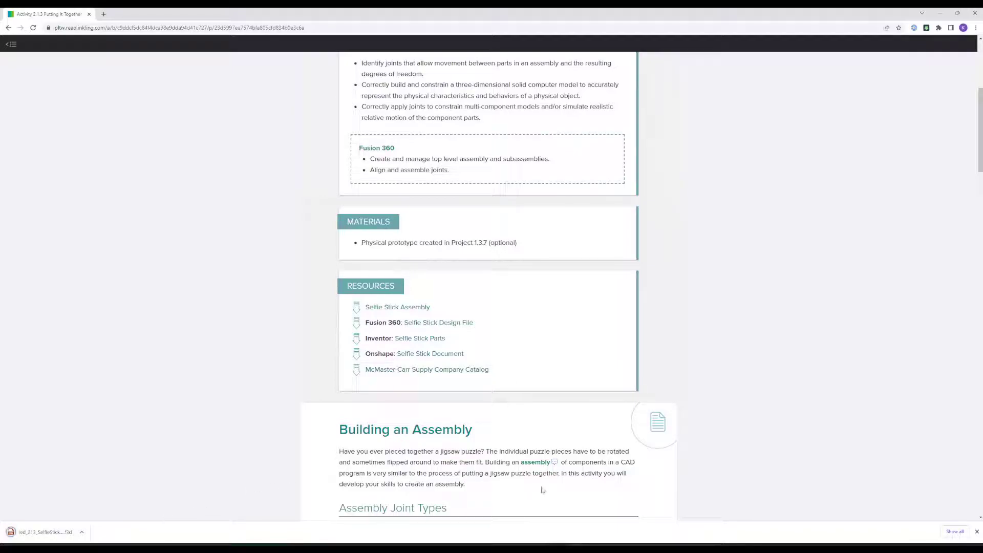
mouse_move(593, 545)
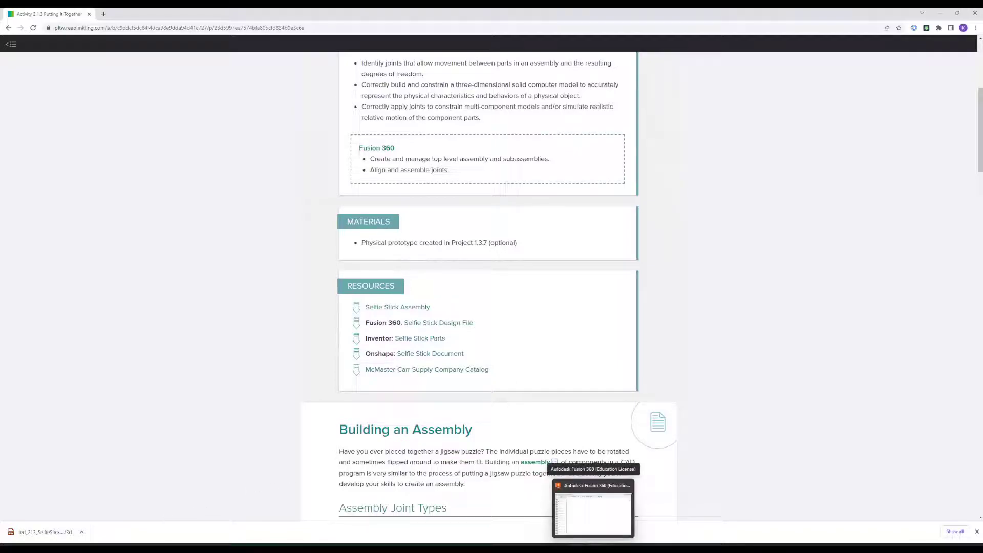
In Fusion 360's Data panel, make a '2.1.3 Putting It Together' folder and open it
click(594, 508)
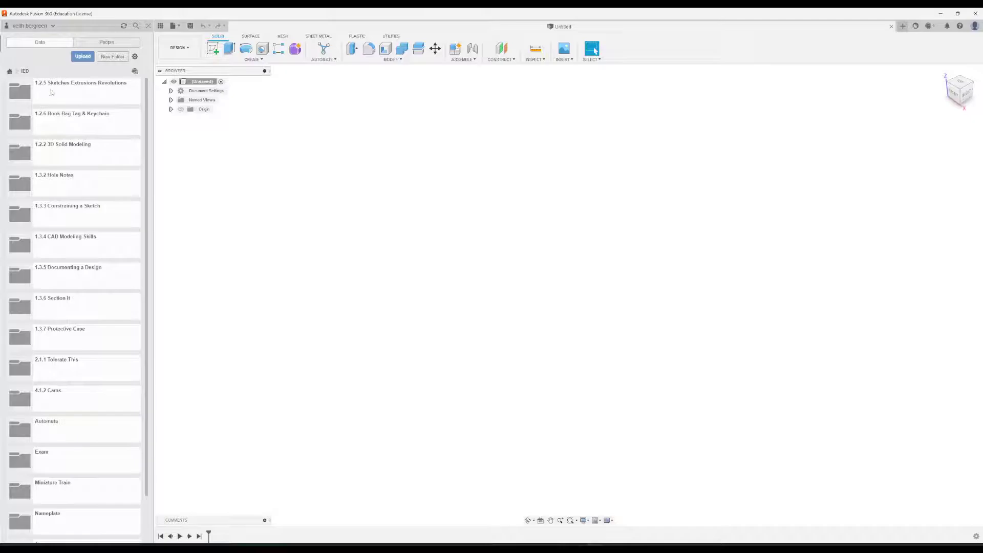
click(112, 57)
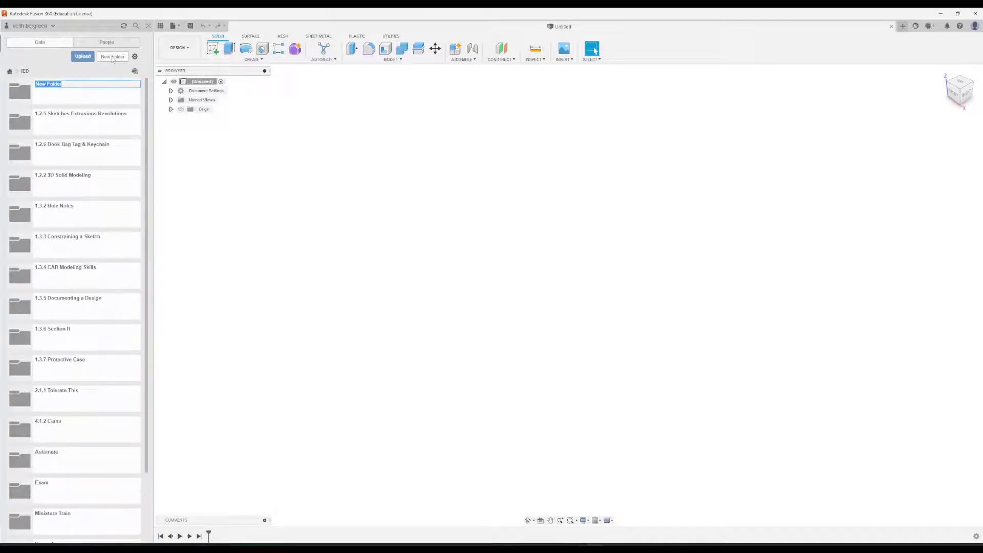
text(2)
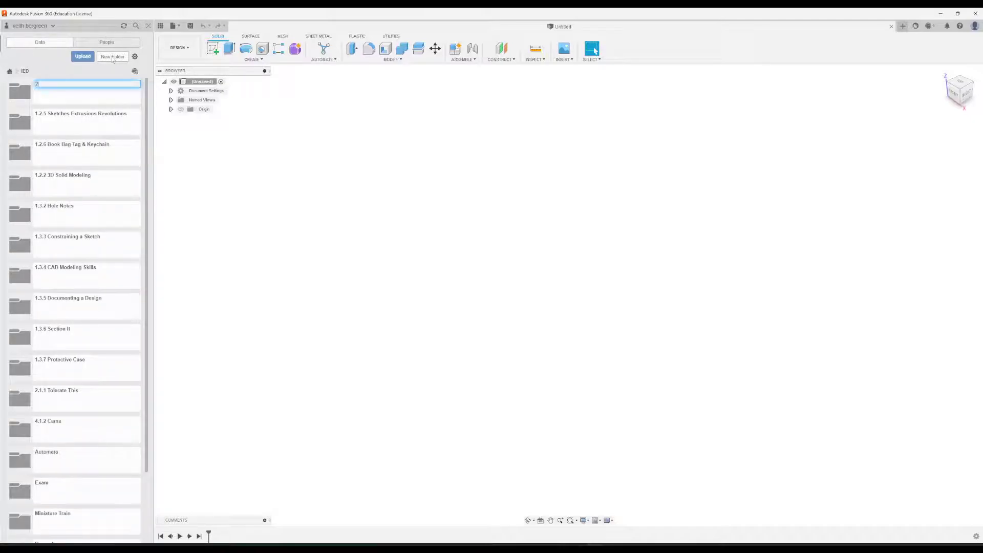
text(.1.3 Pu)
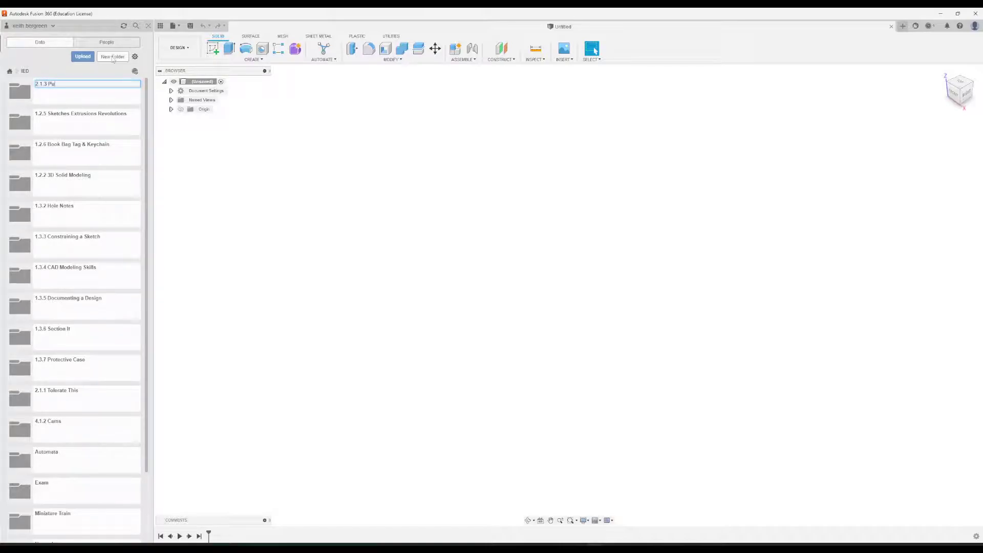
text(tting It To)
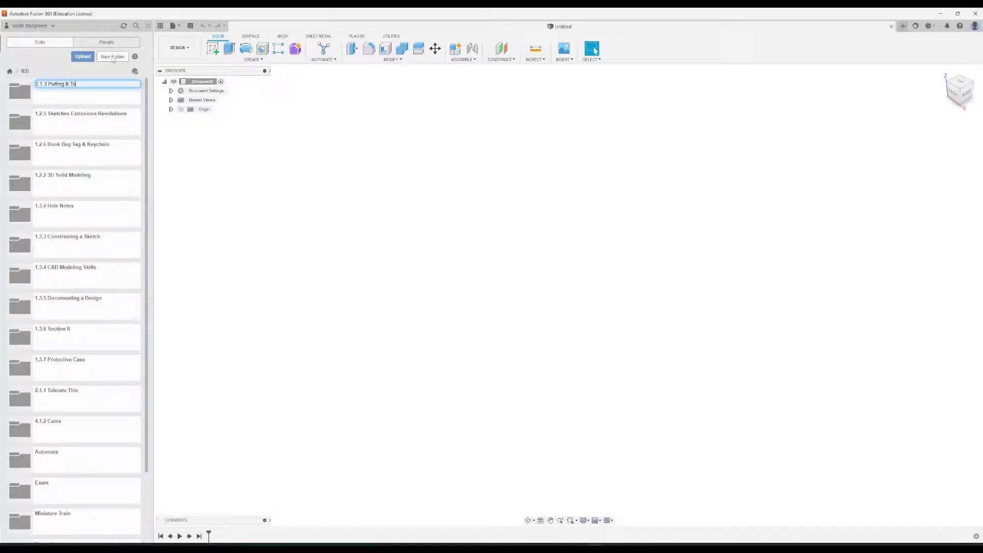
text(gether)
key(Return)
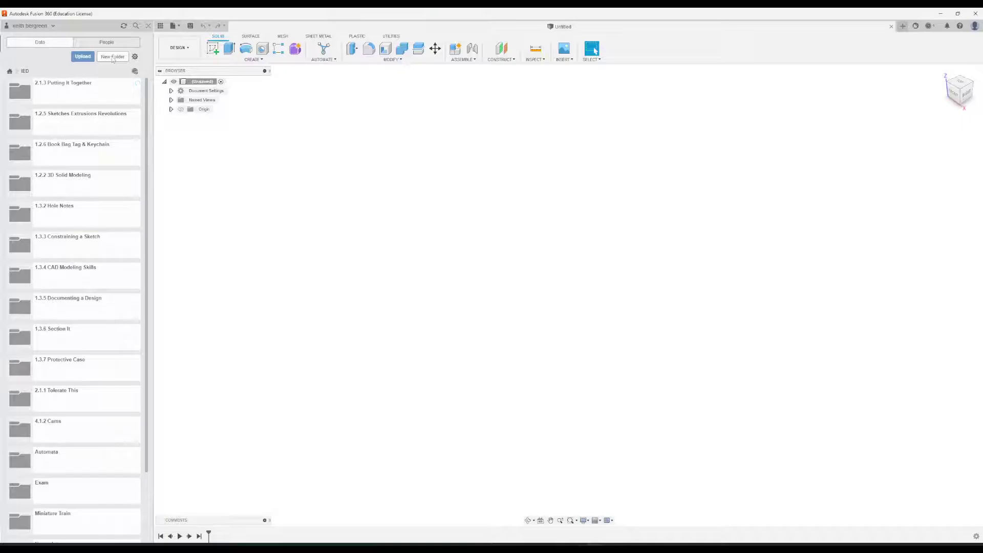
scroll(86, 131, down, 1)
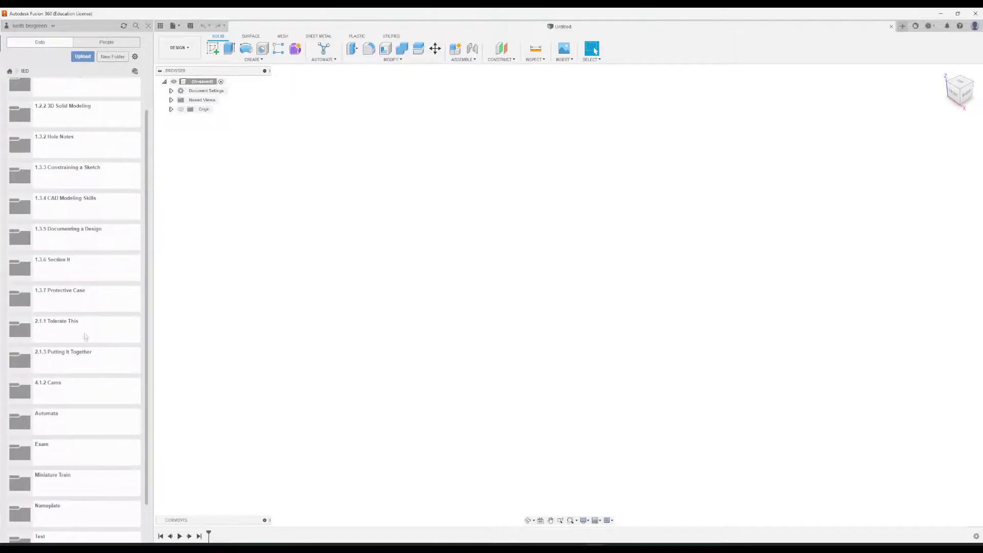
click(84, 359)
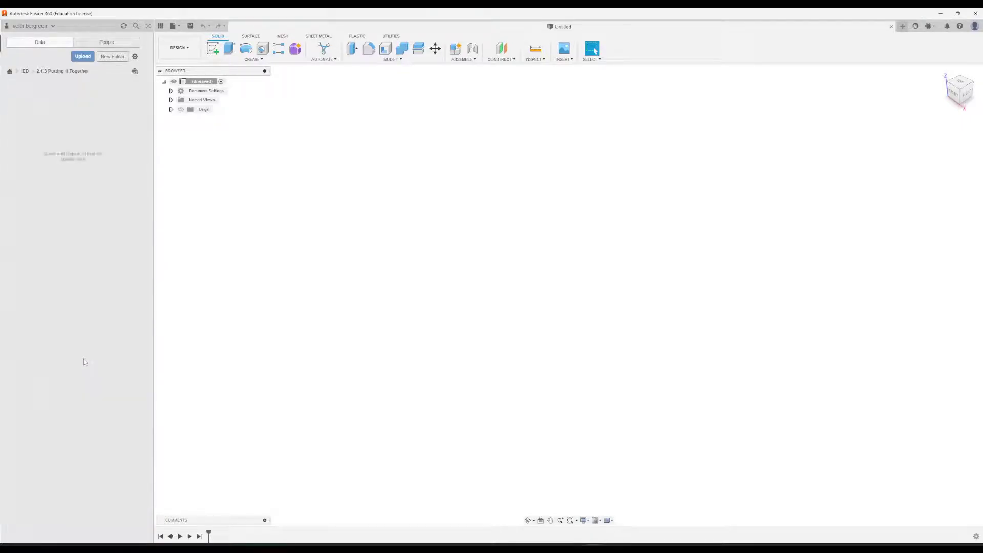
Upload the SelfieStickParts .f3d from Downloads into the project folder
click(83, 57)
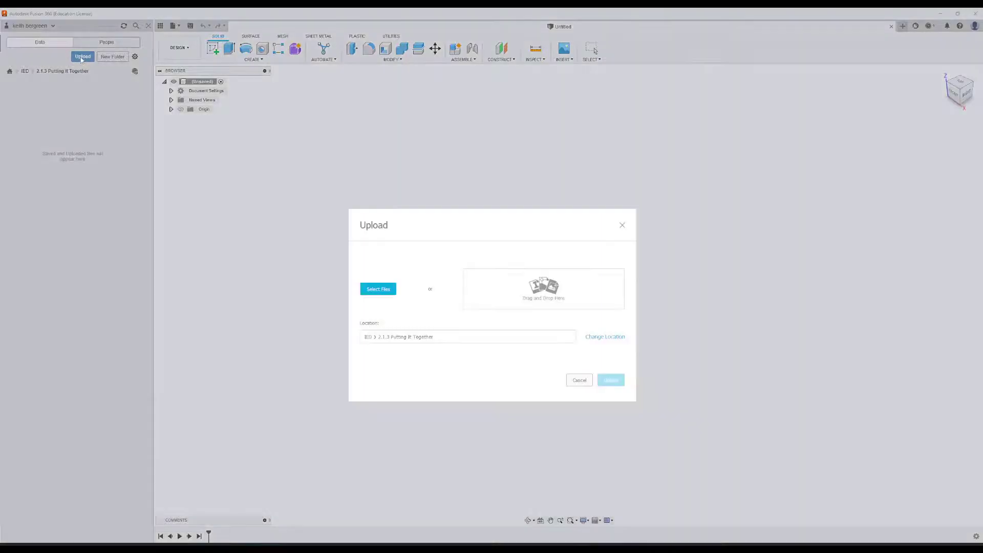
click(378, 291)
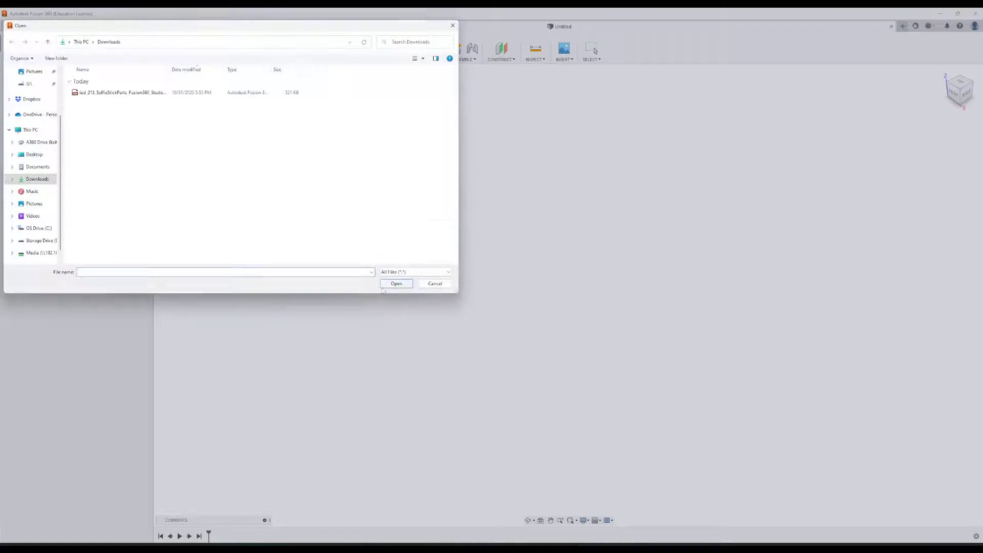
click(32, 183)
click(103, 96)
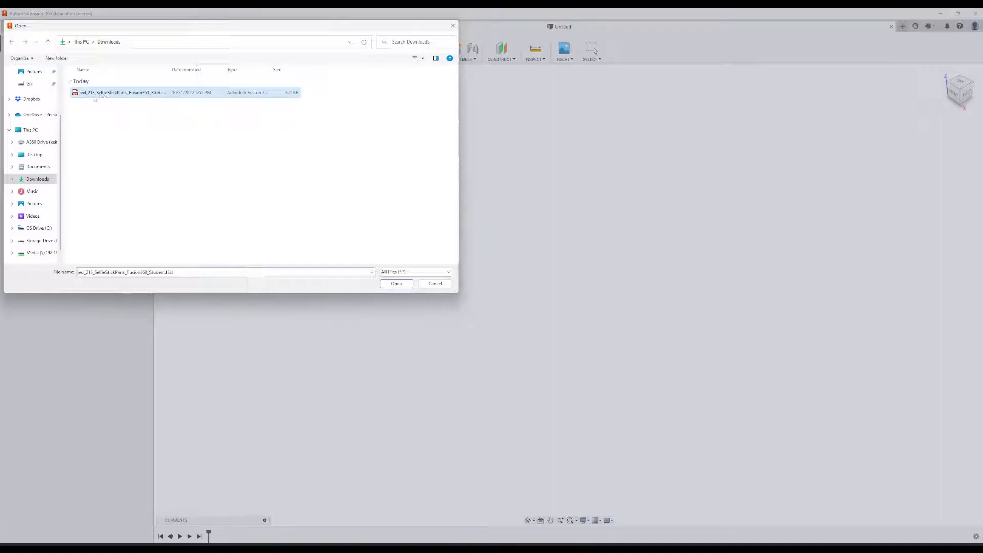
click(395, 284)
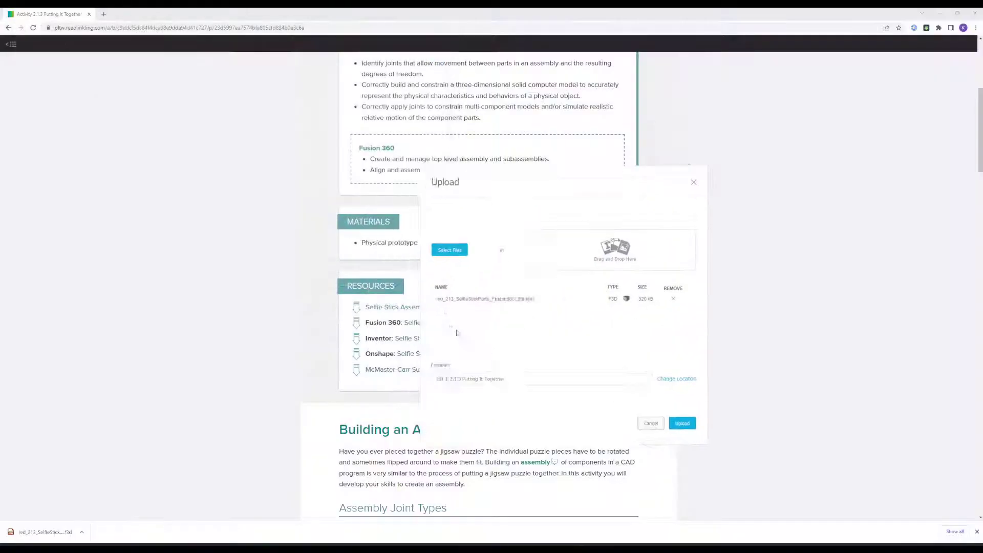
click(688, 427)
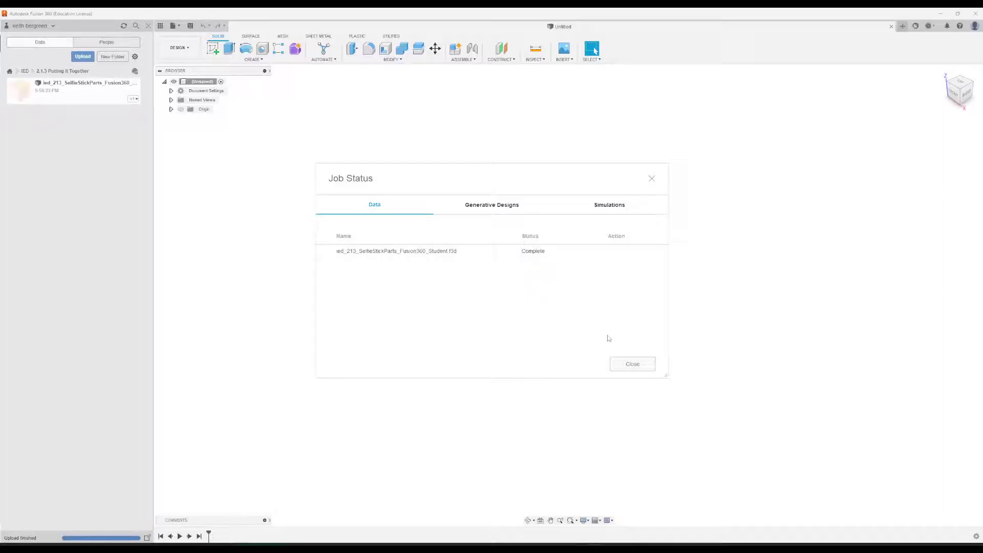
Dismiss the completed Job Status report and view the opened parts design
click(634, 365)
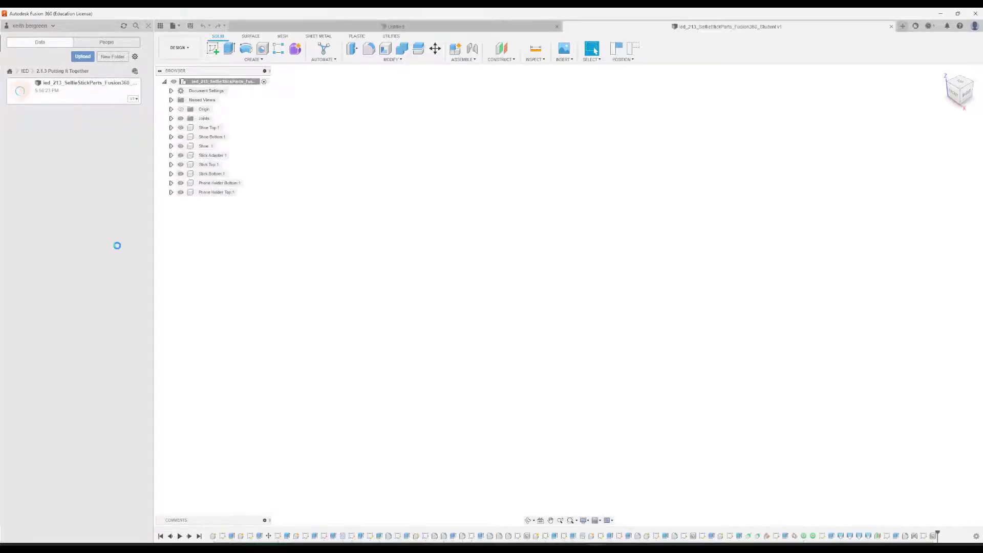
middle_drag(592, 276, 576, 246)
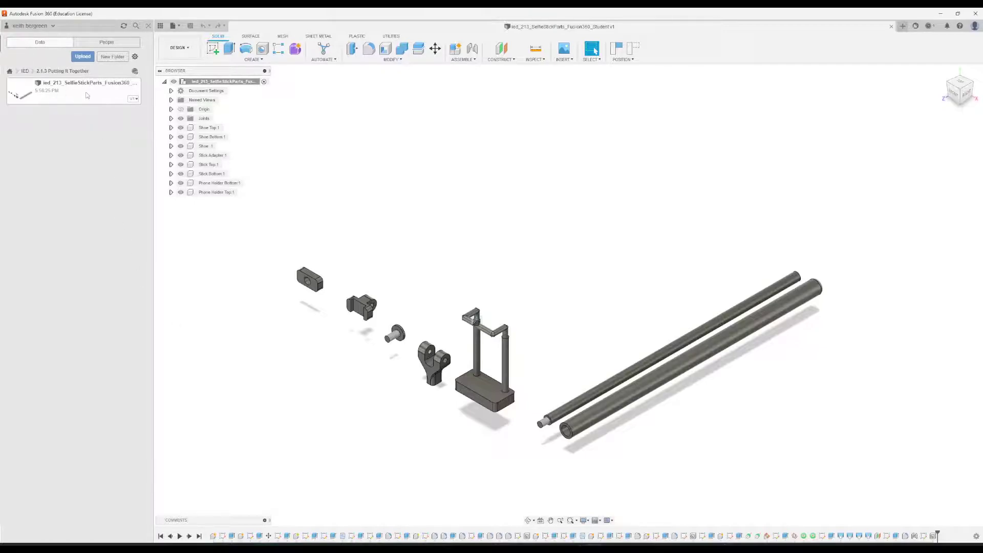
Rename the uploaded design file in the Data panel to 'Selfie Stick'
right_click(87, 96)
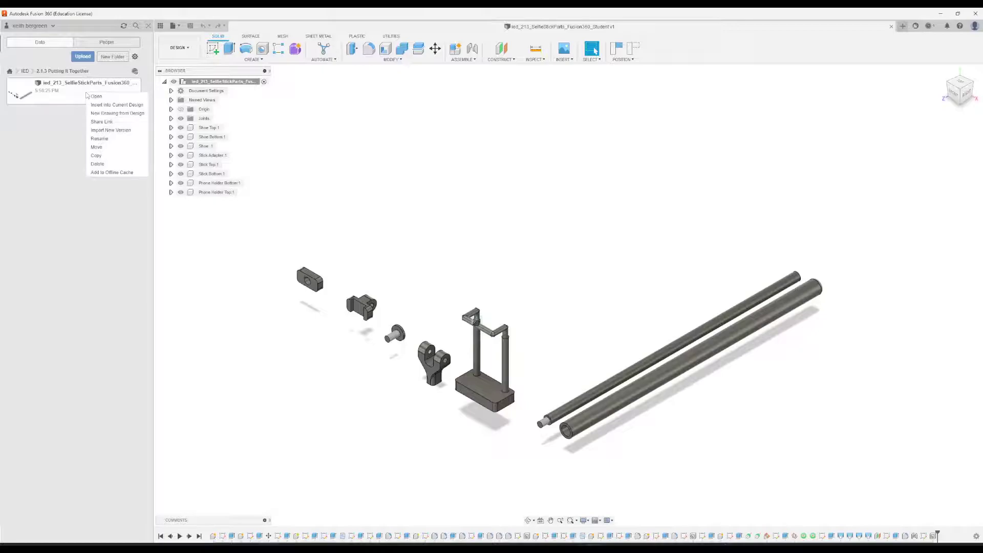
click(100, 138)
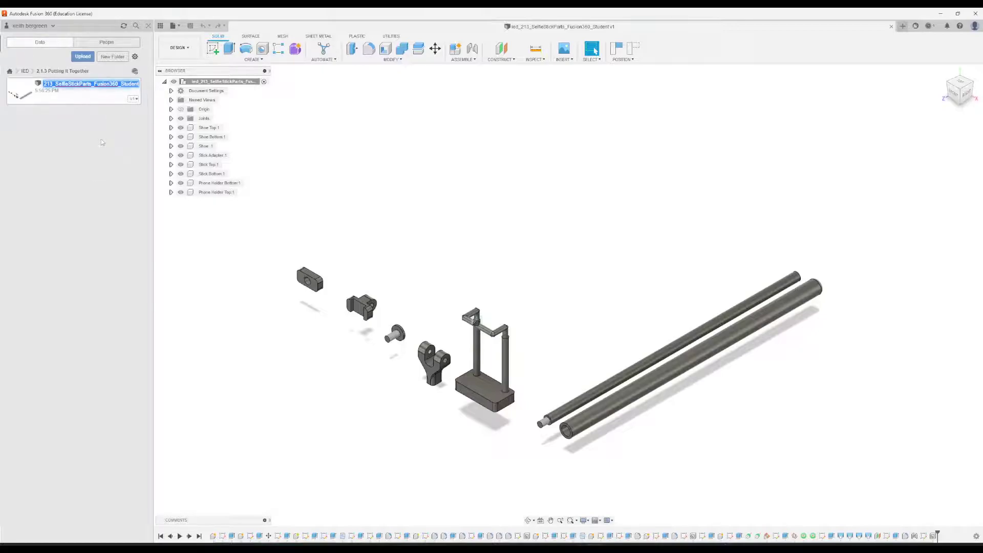
text(Selfie S)
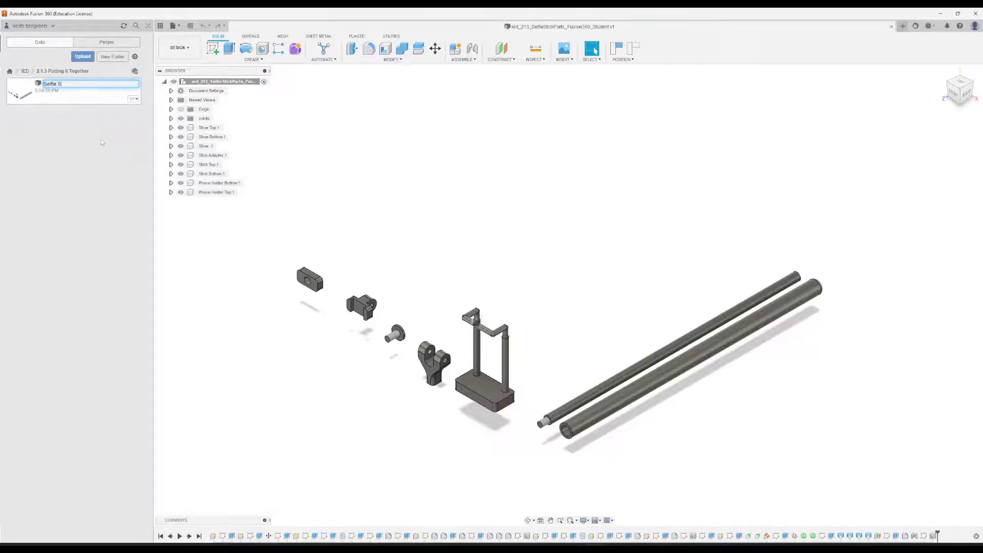
text(tick)
key(Return)
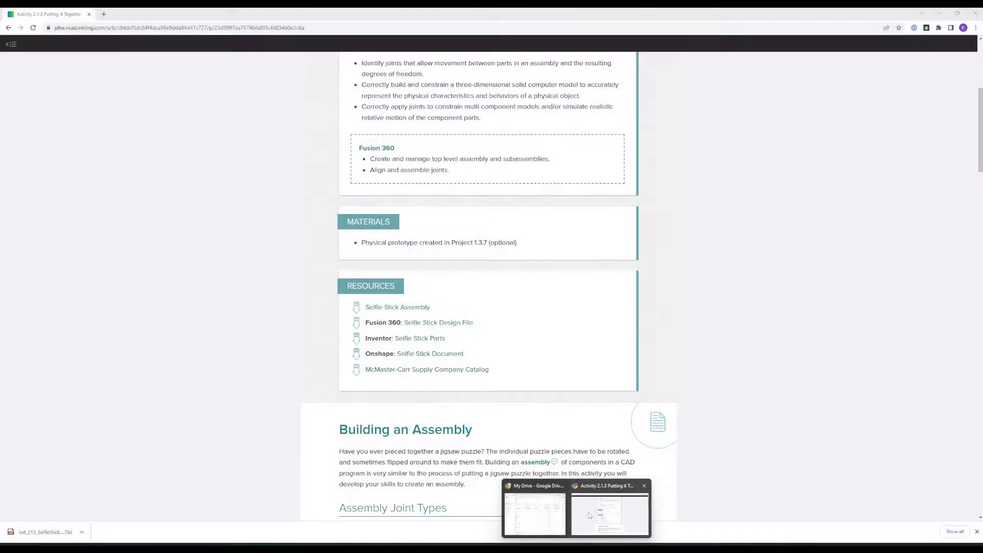
scroll(389, 411, down, 2)
scroll(388, 411, down, 5)
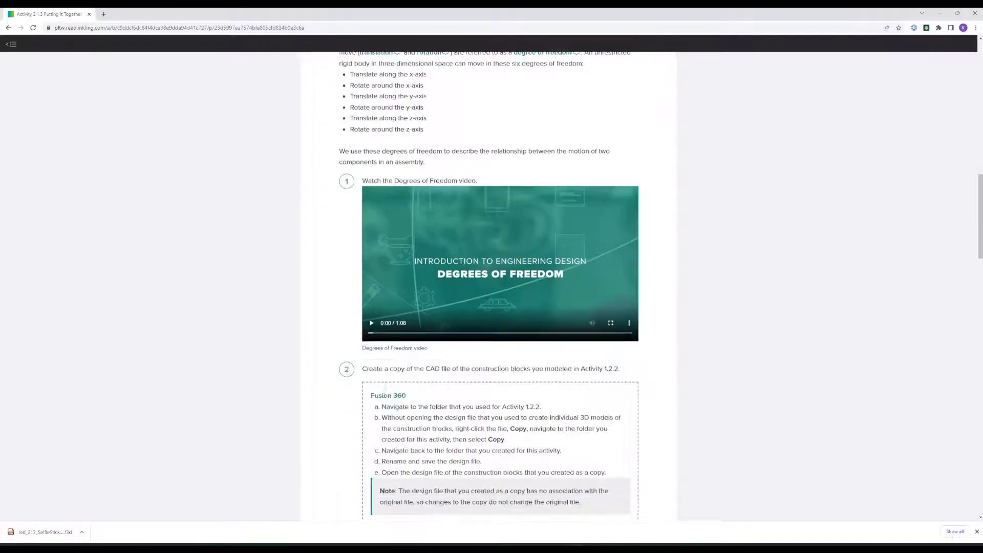
scroll(385, 392, down, 3)
scroll(384, 391, down, 4)
scroll(384, 392, down, 3)
scroll(384, 390, down, 3)
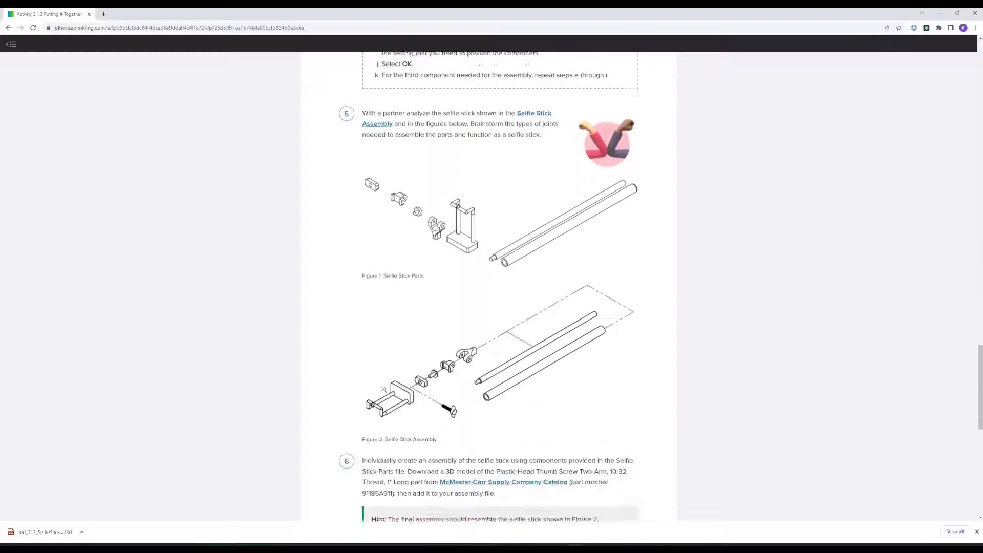
scroll(384, 390, down, 2)
scroll(384, 389, down, 1)
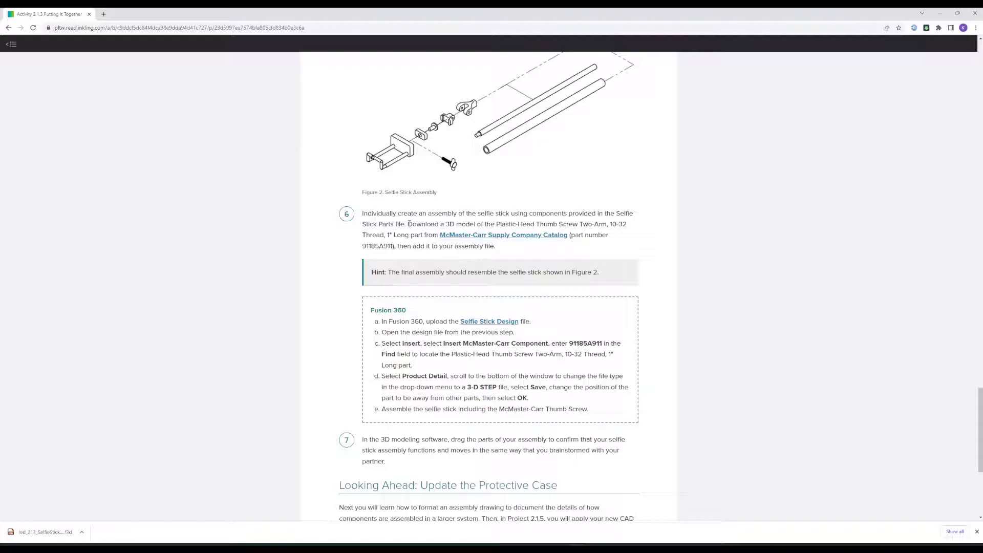
Review the step 6 McMaster-Carr part number, then return to the Fusion 360 design
drag(408, 223, 475, 223)
click(496, 223)
drag(364, 246, 393, 246)
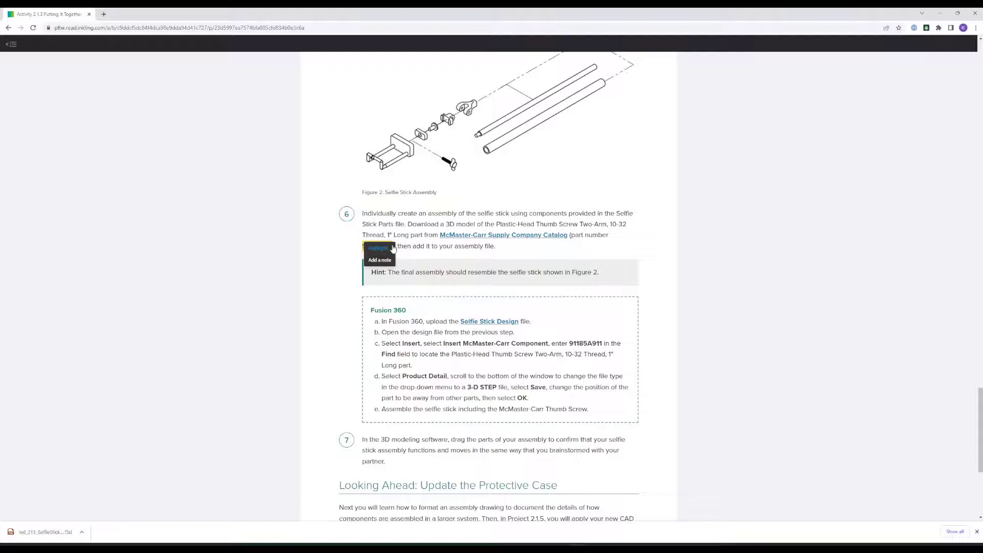
click(414, 222)
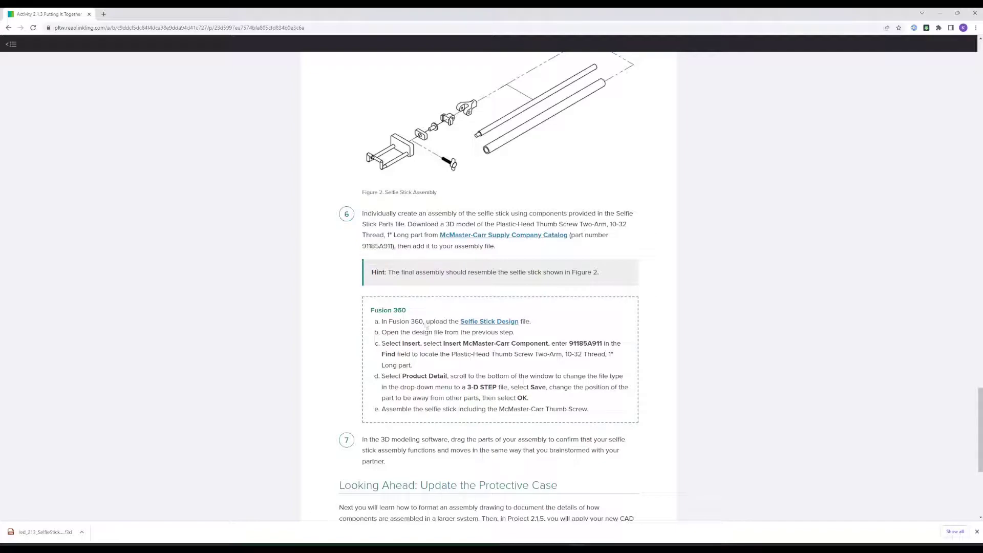
mouse_move(591, 547)
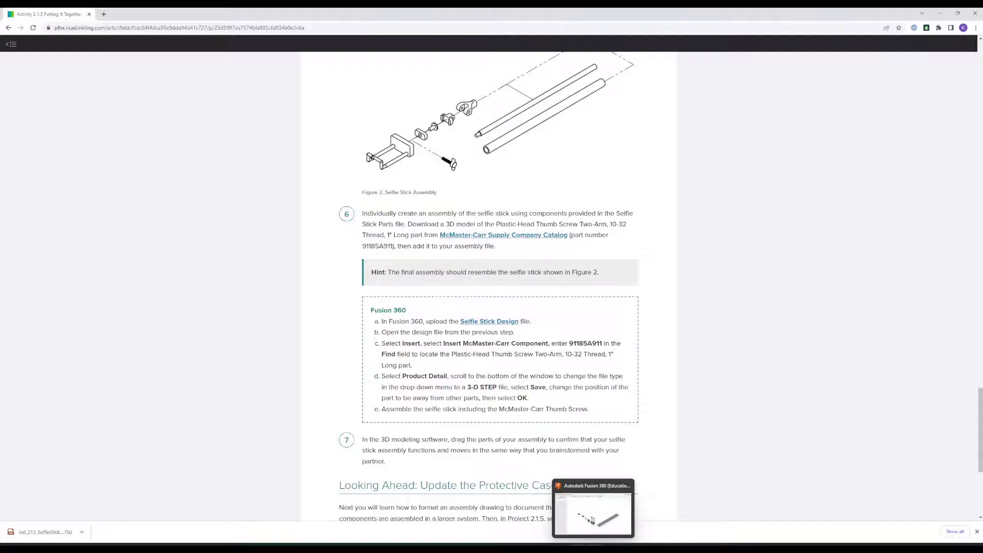
click(591, 520)
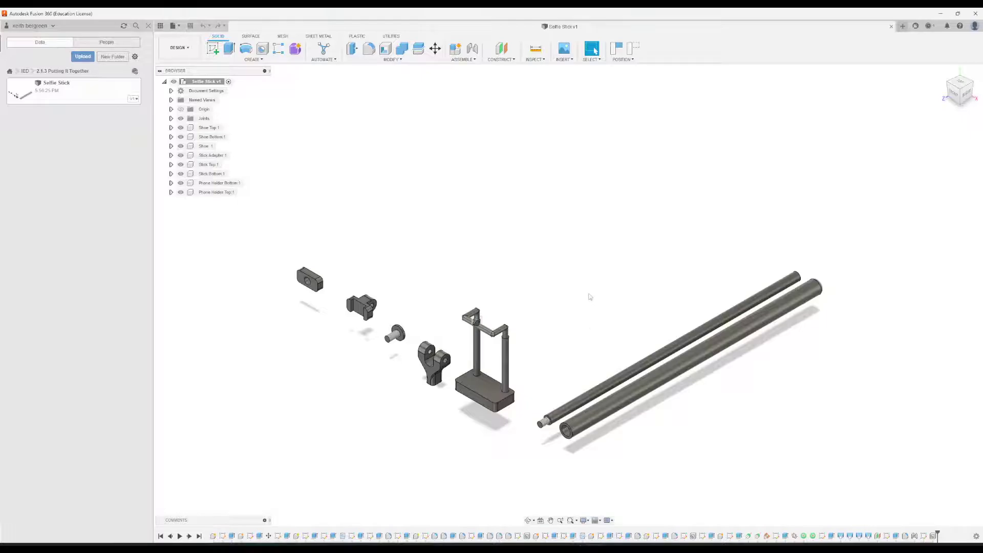
Start Insert McMaster-Carr Component from the INSERT menu and accept the external-website note
click(565, 59)
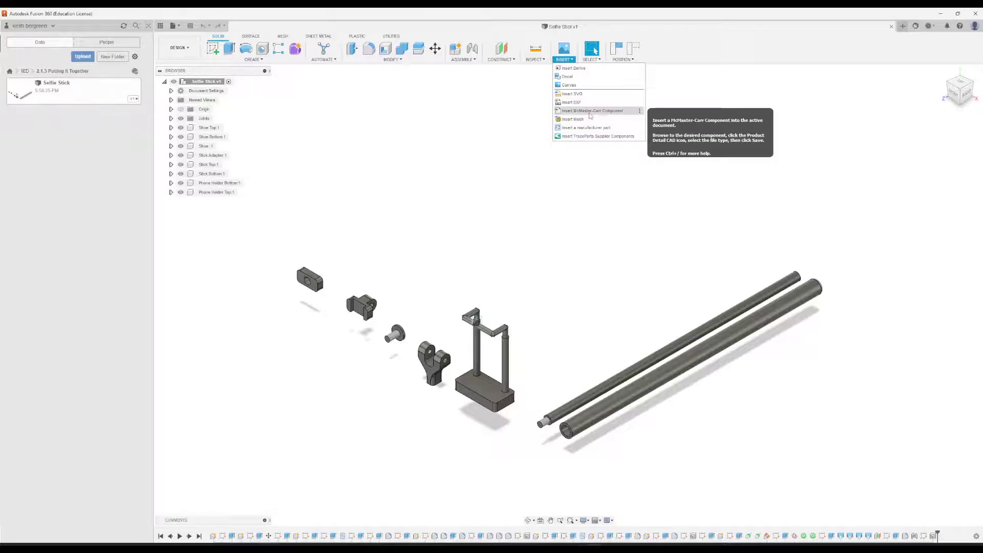
click(590, 115)
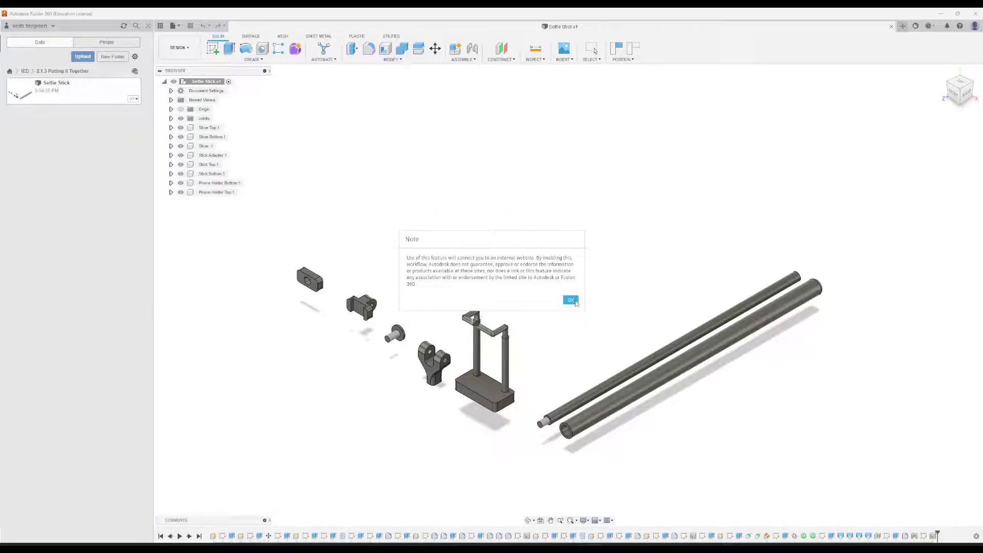
click(571, 300)
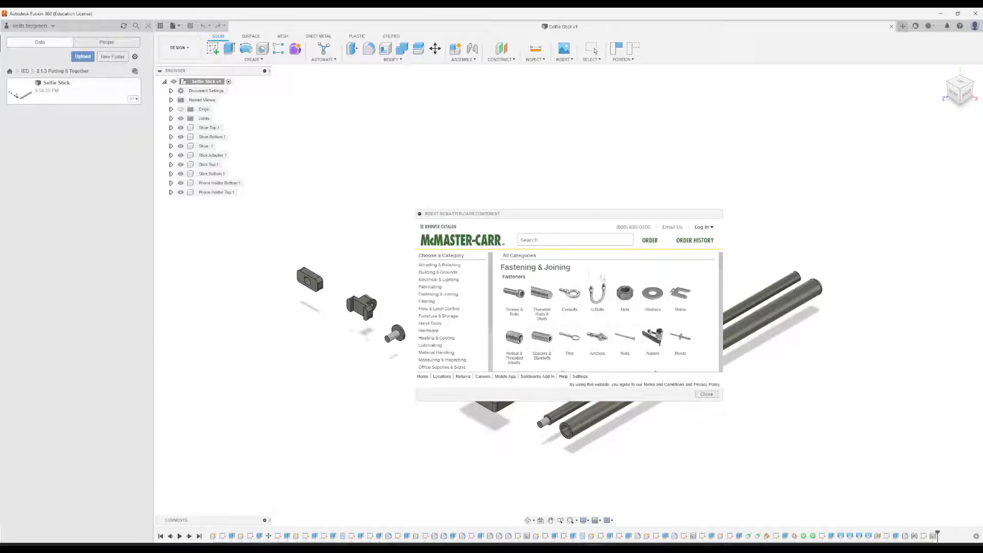
Find part 91185A911 and save its 3-D STEP model into the design
click(552, 240)
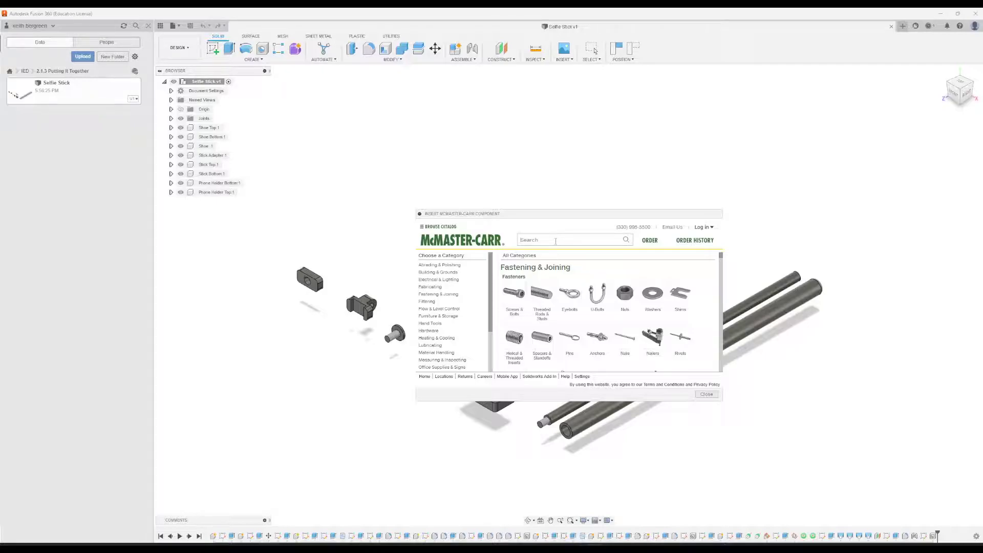
text(91185A911)
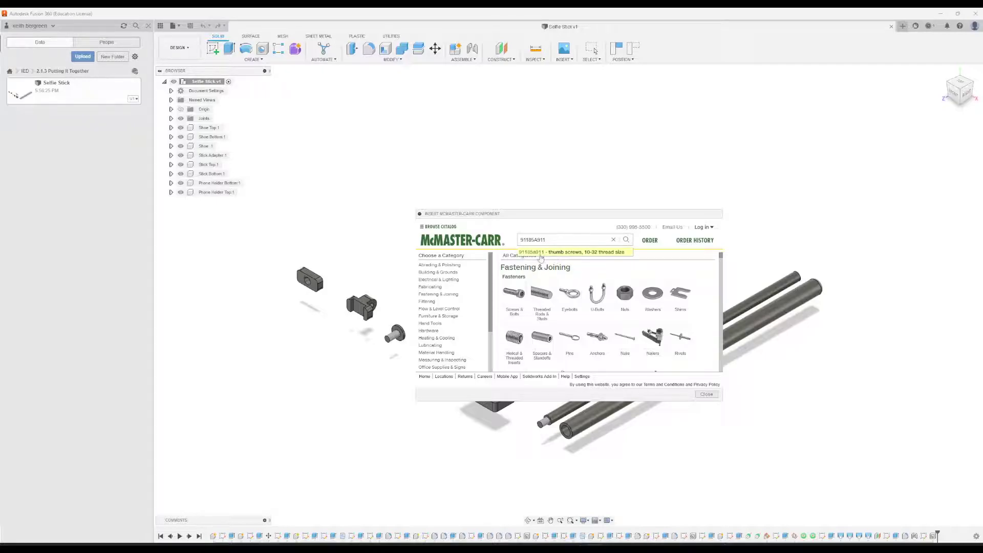
click(560, 253)
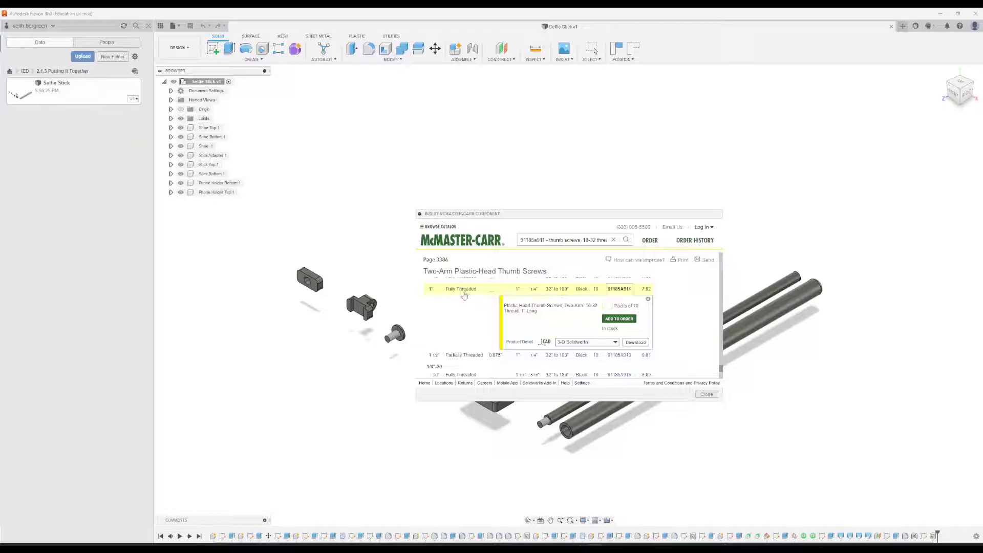
scroll(556, 322, down, 1)
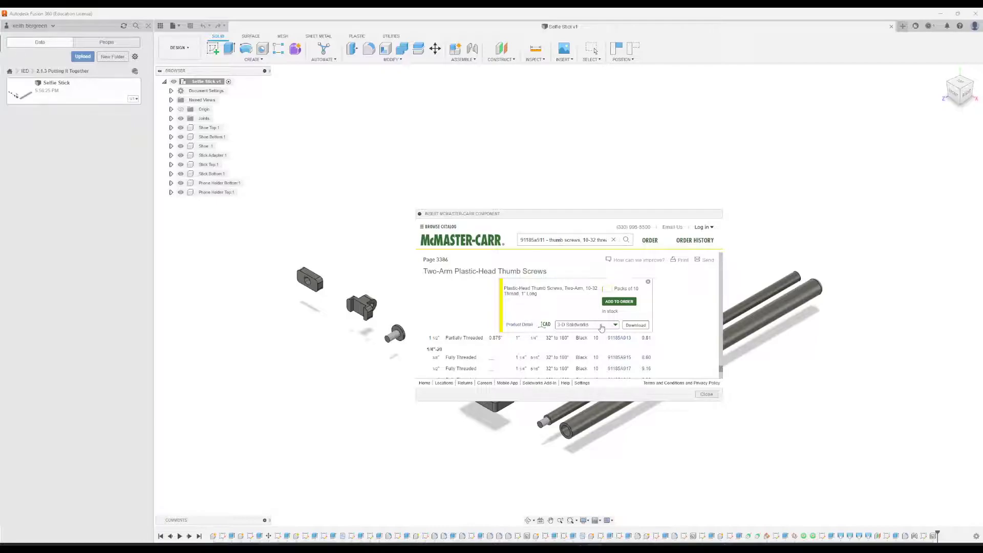
click(602, 328)
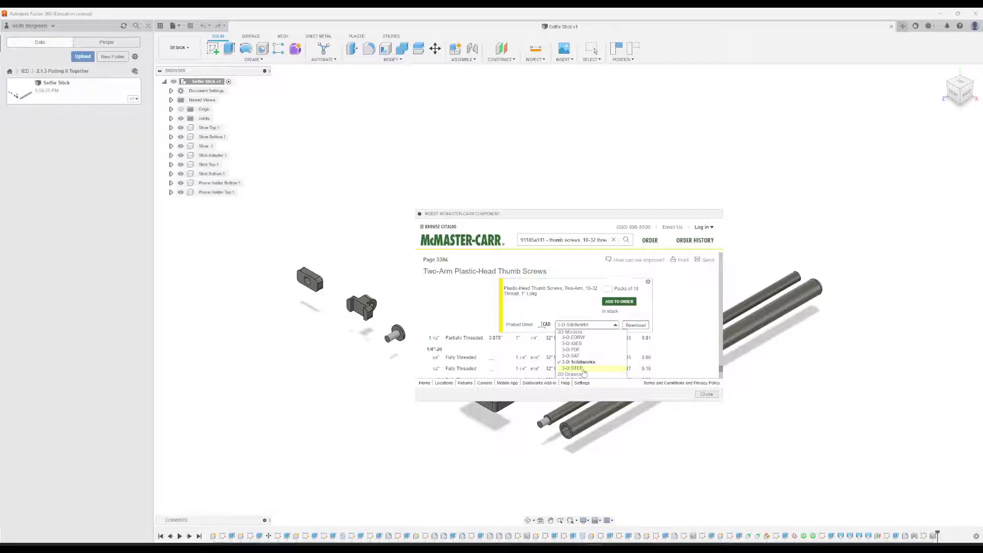
click(585, 370)
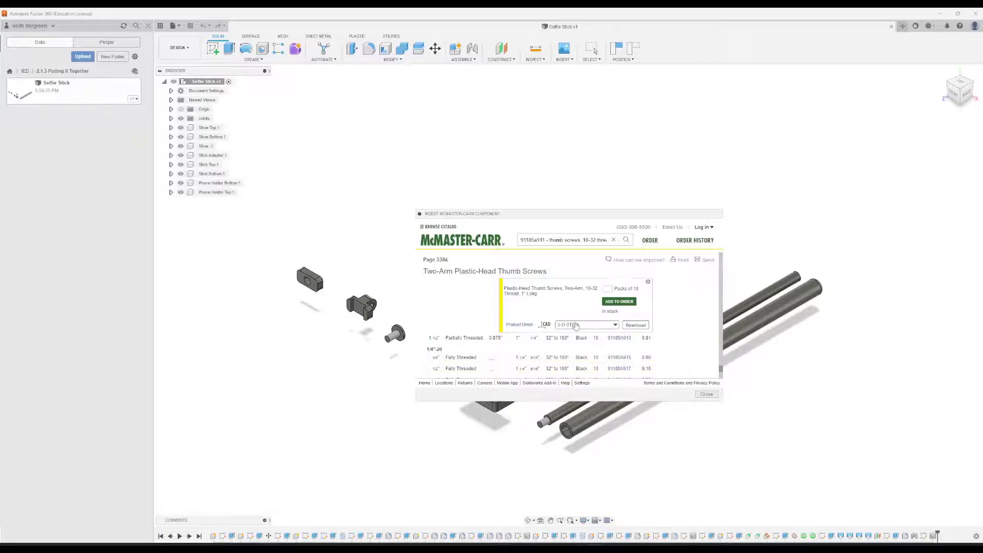
click(641, 327)
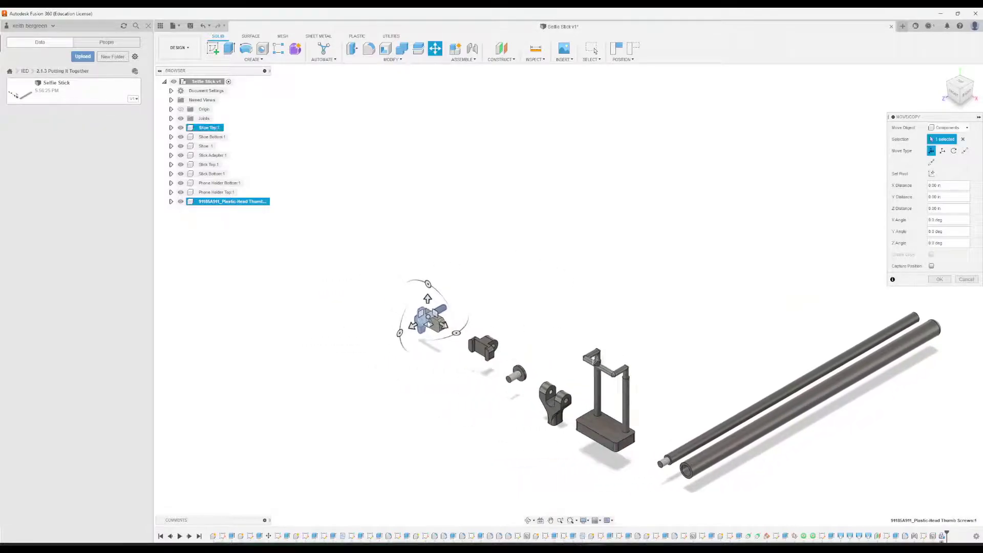
scroll(460, 338, up, 2)
scroll(460, 338, up, 3)
scroll(459, 338, up, 3)
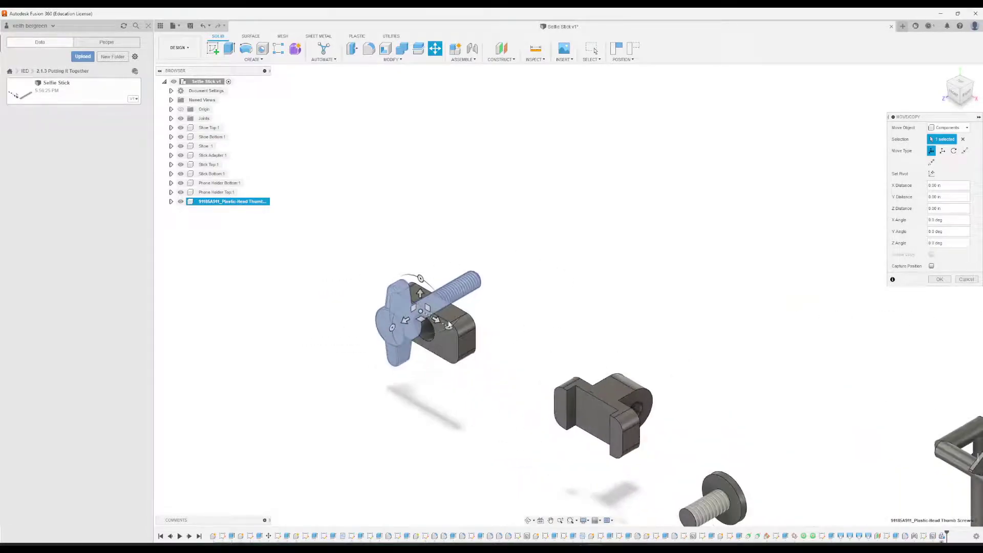
Move the thumb screw -1.50 in along X, clear of the shoe top
middle_drag(536, 285, 628, 297)
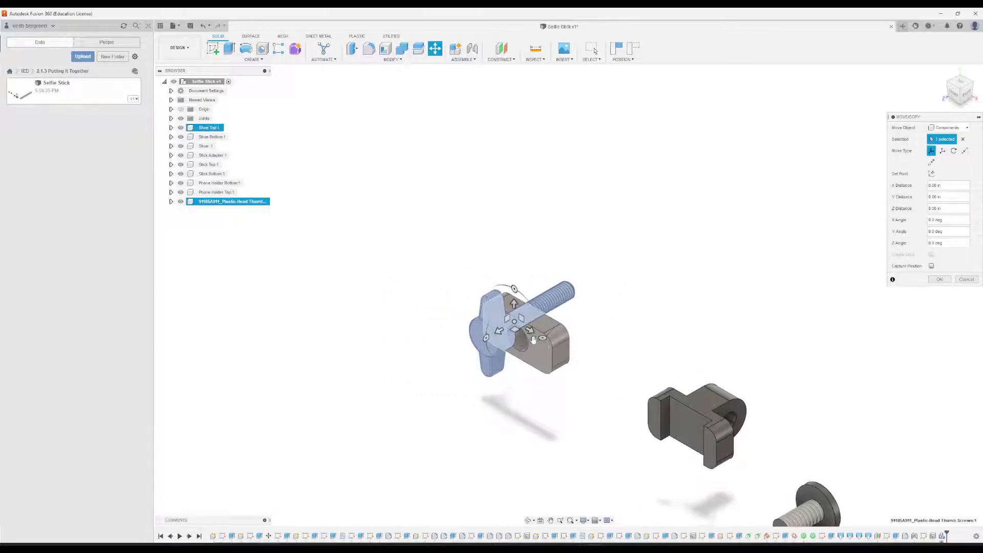
drag(529, 331, 426, 266)
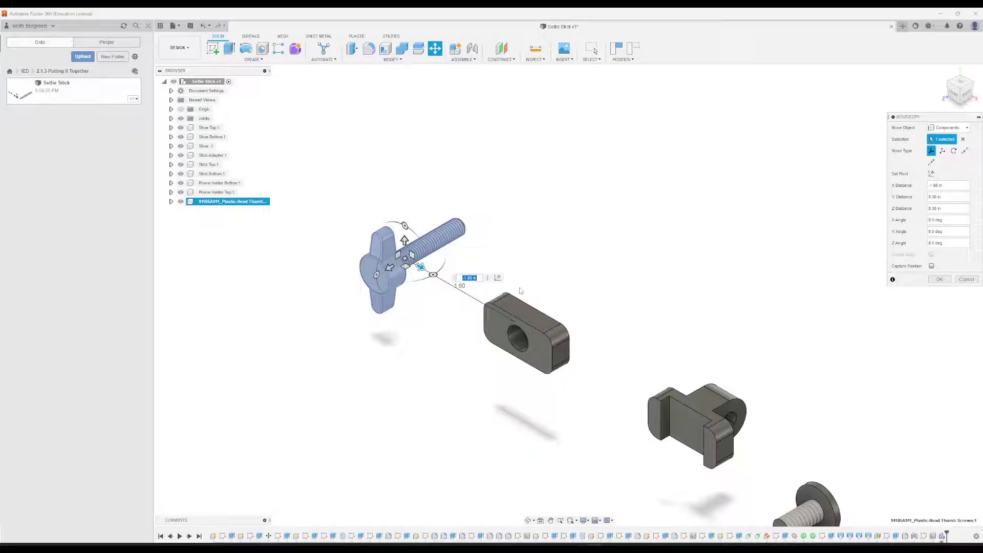
scroll(522, 288, down, 2)
scroll(538, 283, down, 2)
scroll(572, 271, down, 1)
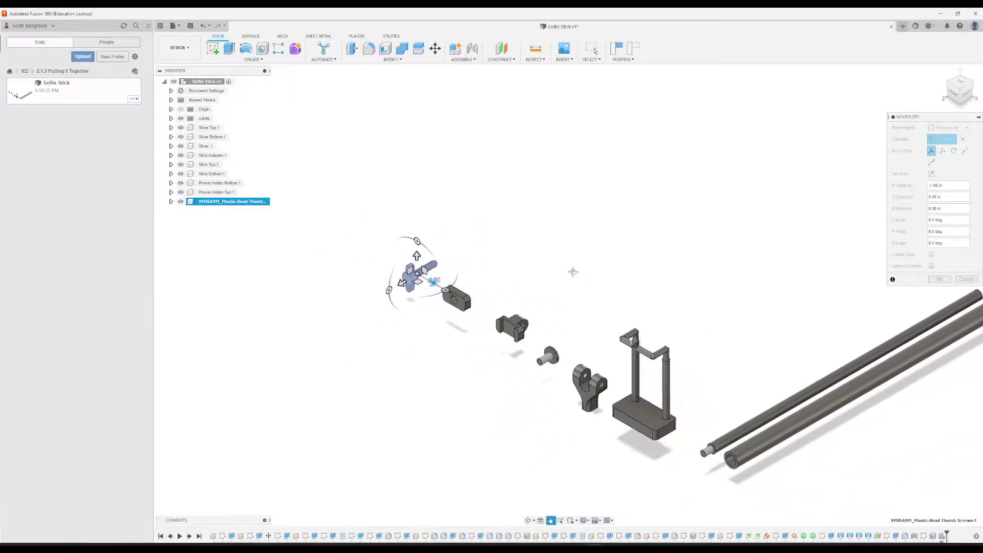
click(942, 283)
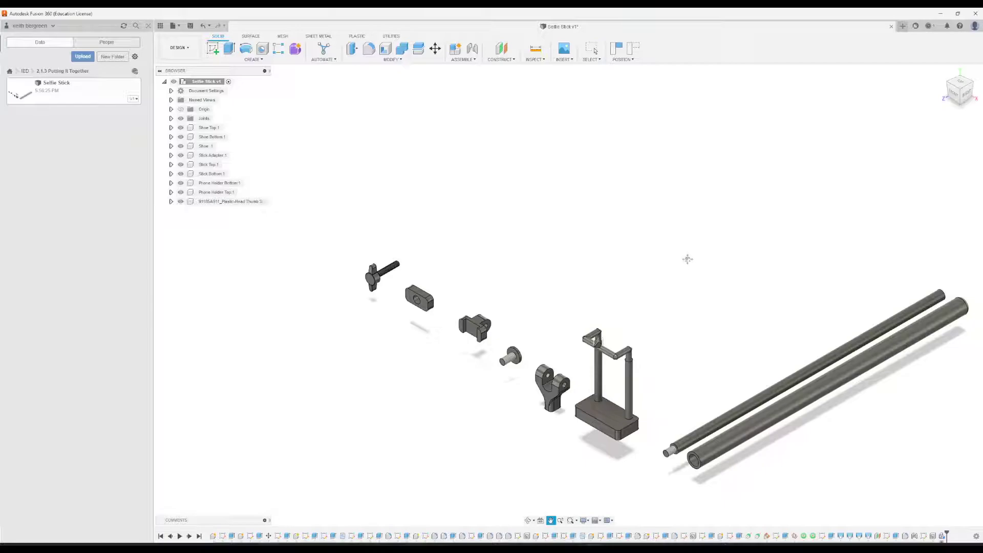
middle_drag(687, 258, 638, 275)
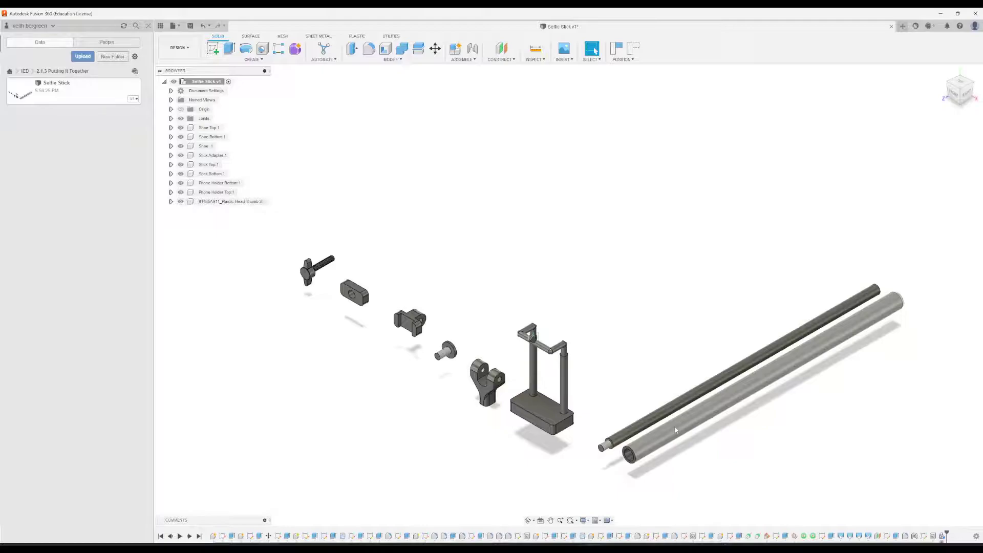
Ground Stick Bottom:1 and capture the current part positions
click(659, 441)
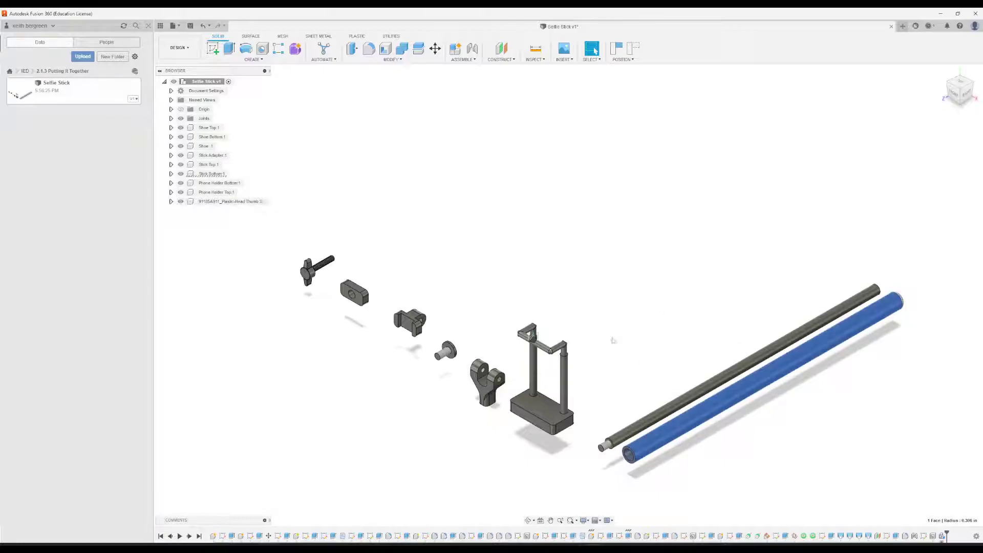
mouse_move(211, 174)
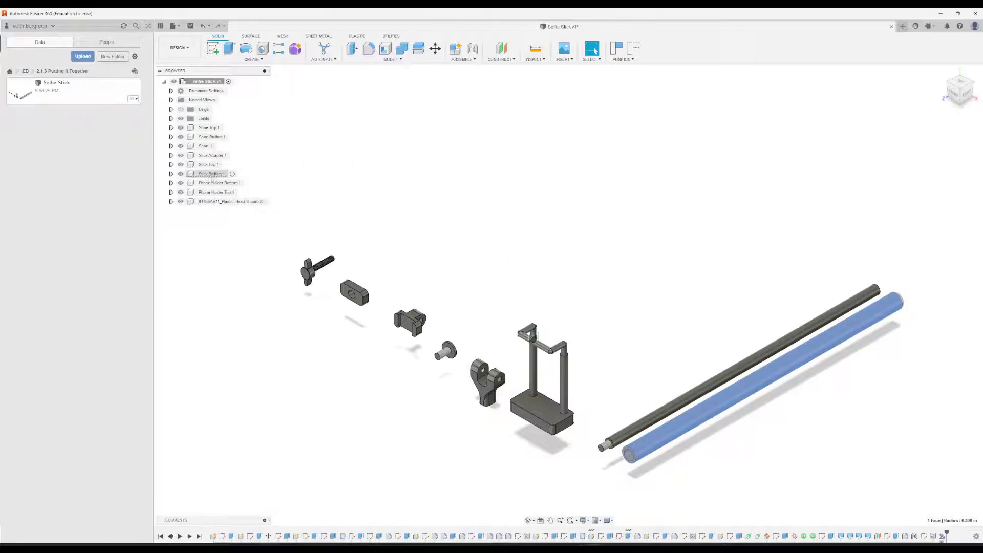
right_click(213, 177)
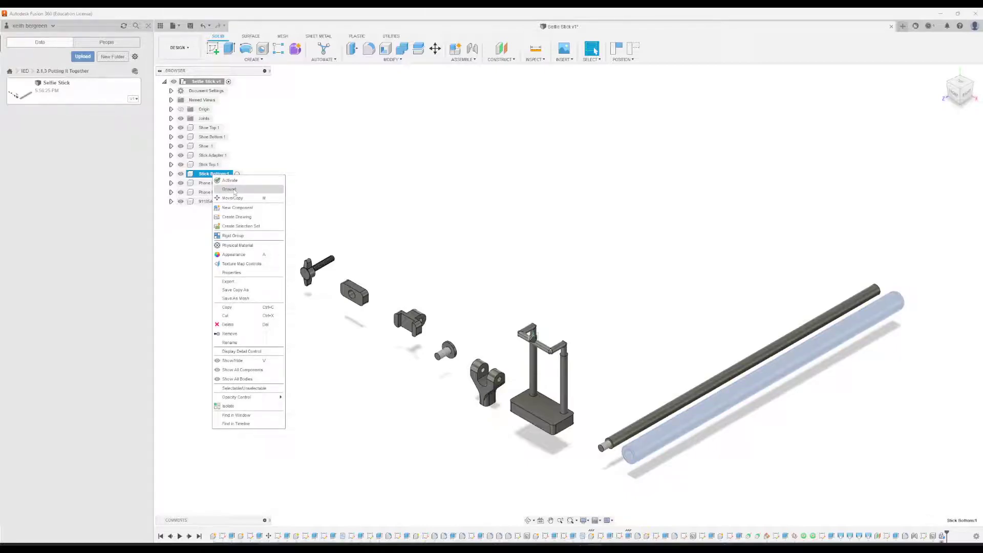
click(235, 190)
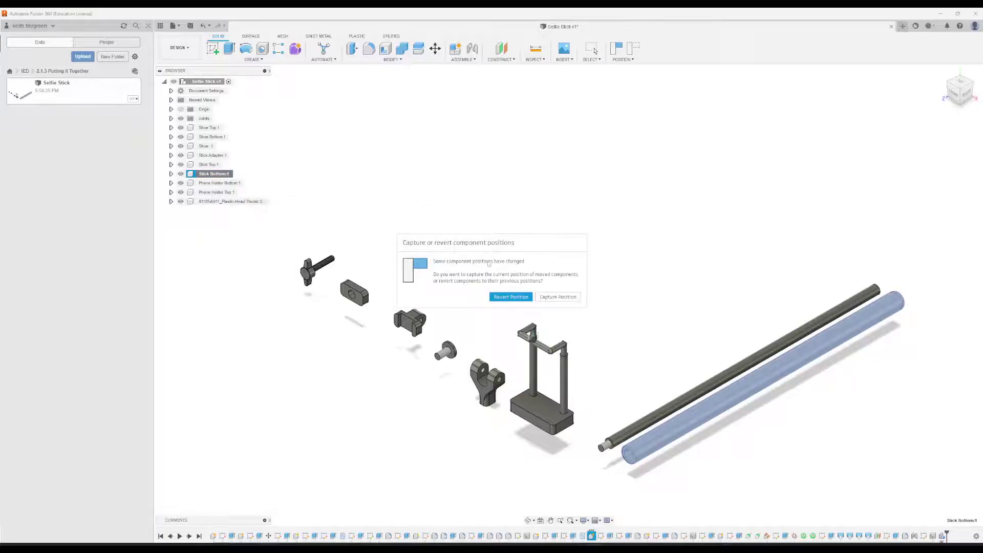
click(556, 297)
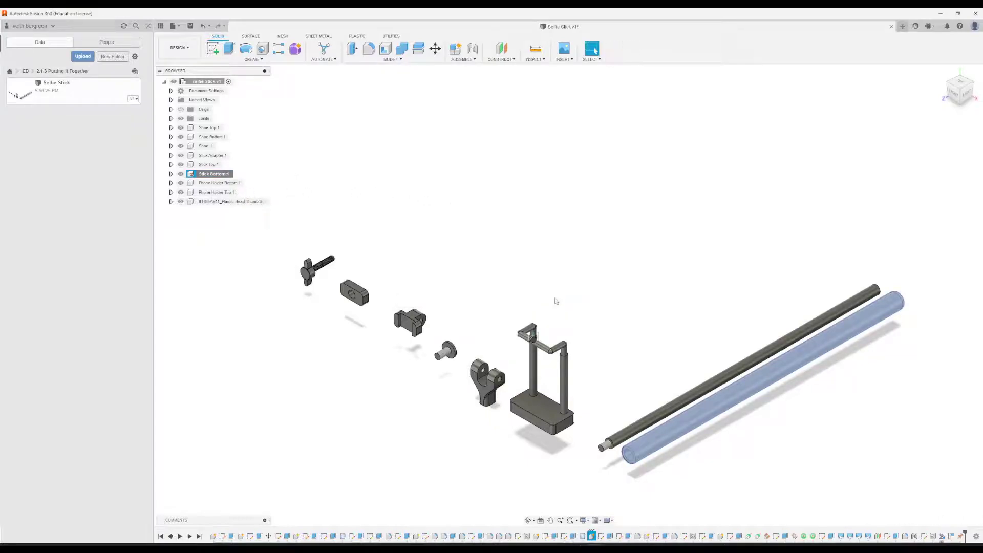
Drag the thin rod and phone holder to confirm they still move
click(773, 430)
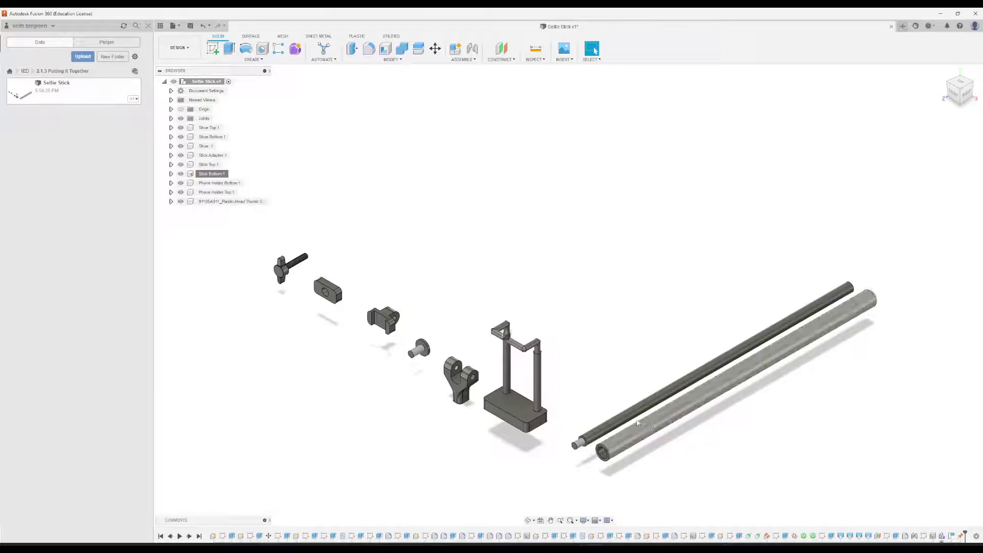
drag(629, 416, 632, 376)
drag(519, 408, 525, 394)
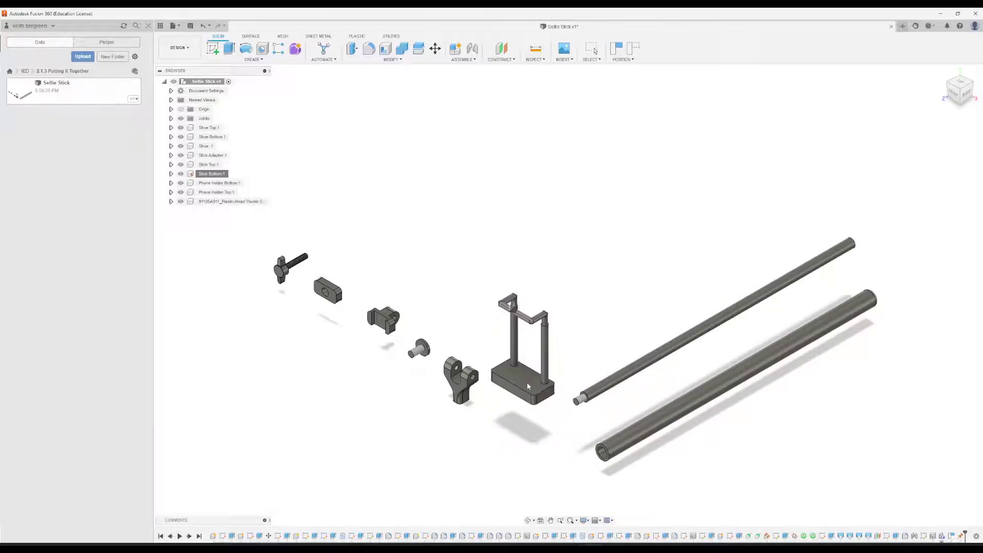